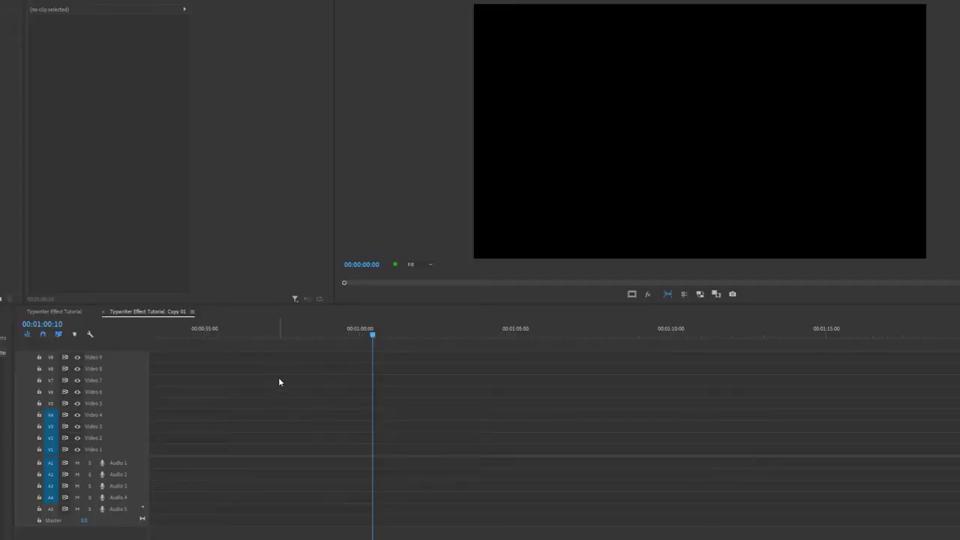
Create a text box in the upper middle of the black frame containing the title TYPEWRITER.
click(409, 357)
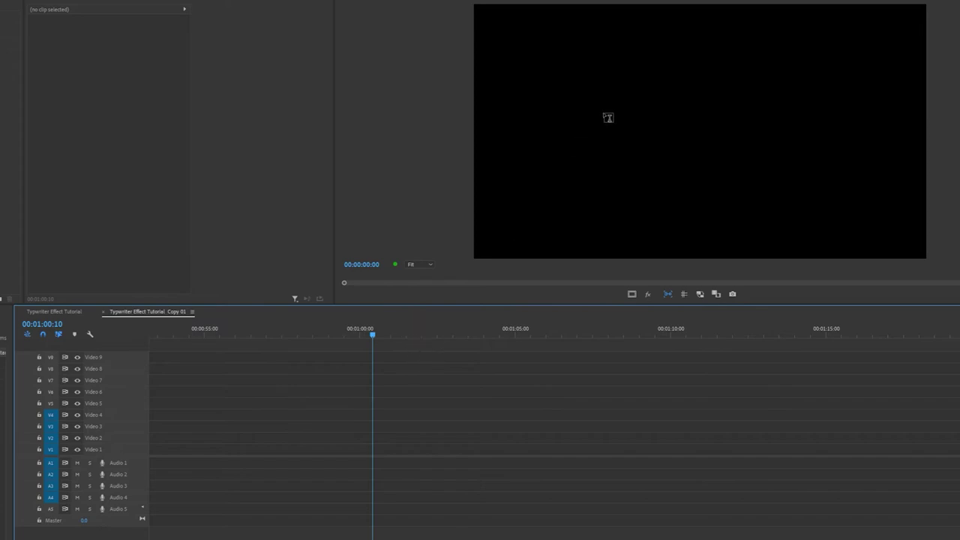
drag(578, 103, 824, 178)
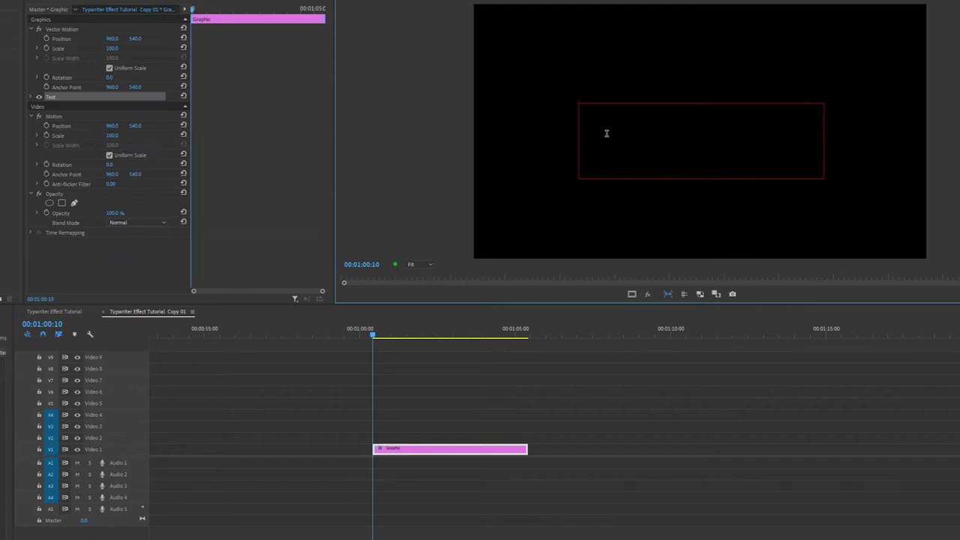
text(TYPEWRITER)
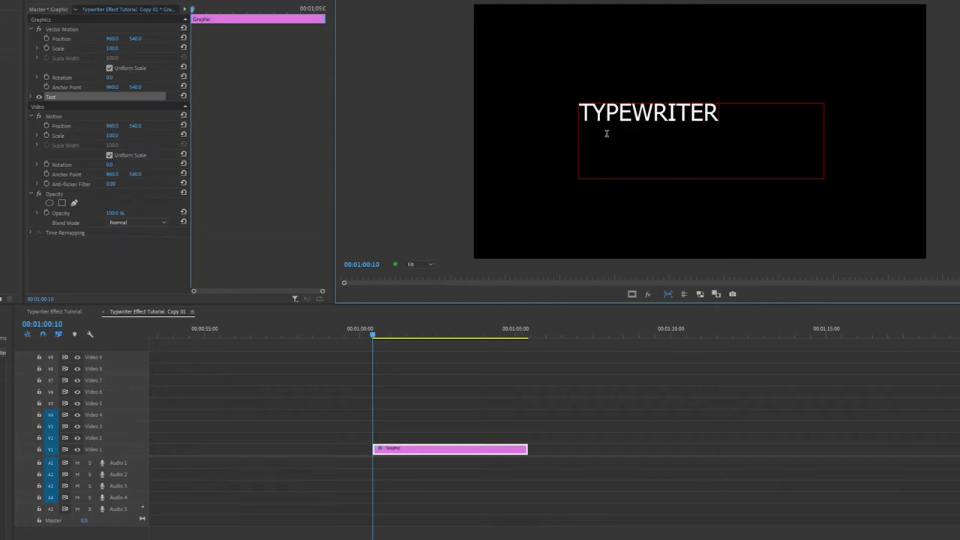
Set the whole title's font to LEMON MILK Medium and centre-align its text.
key(ctrl+a)
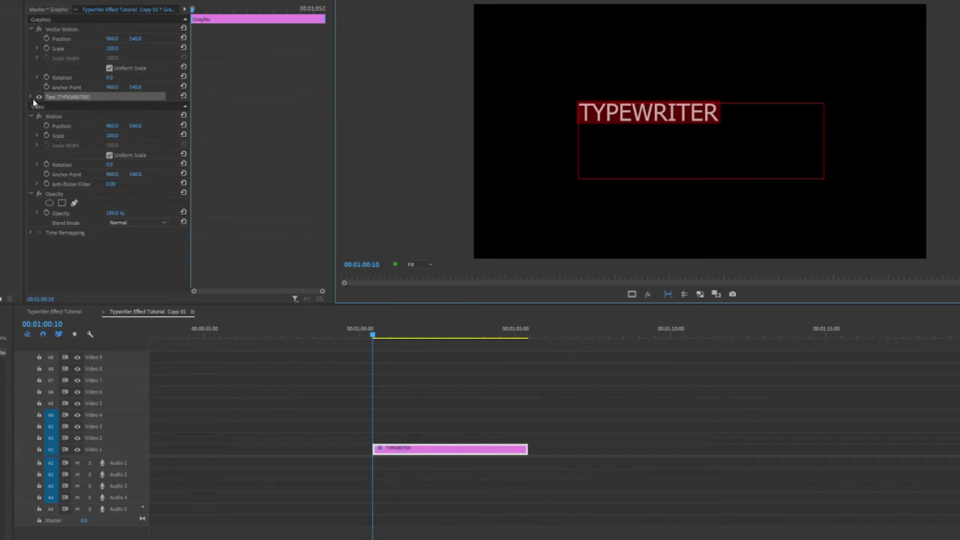
click(32, 98)
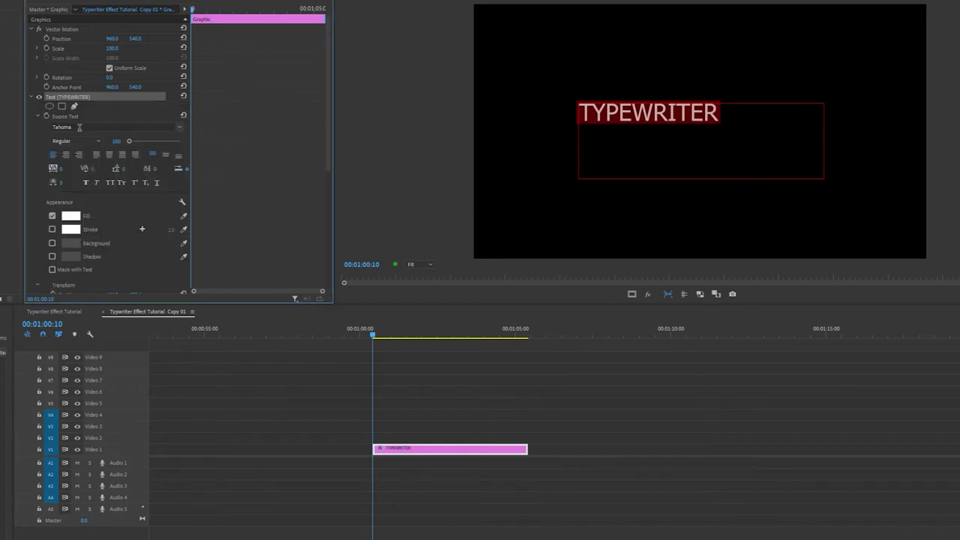
click(78, 128)
text(LEM)
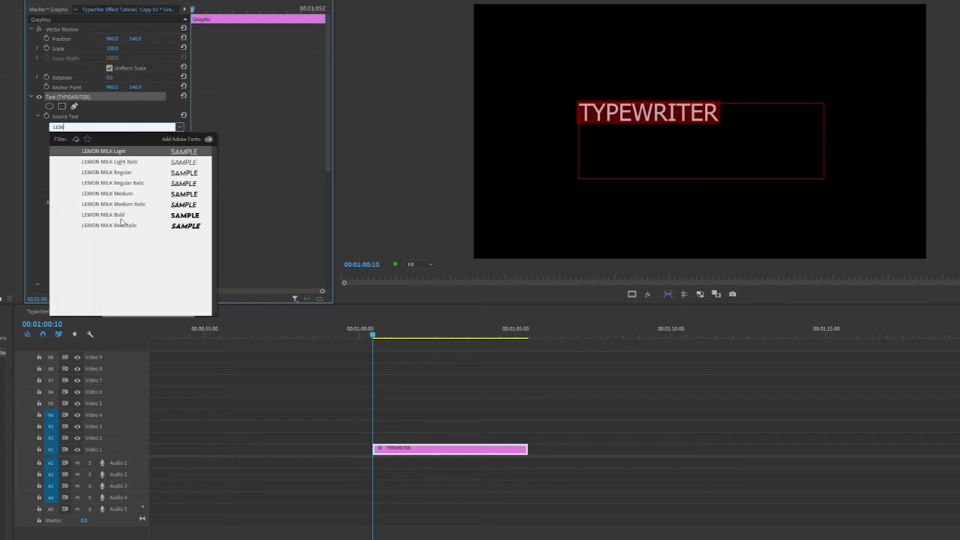
click(124, 194)
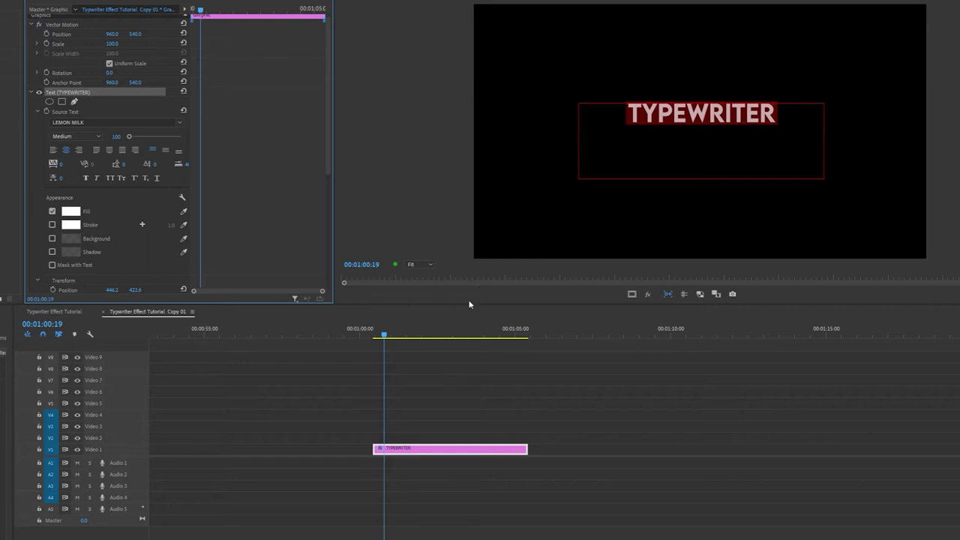
click(439, 380)
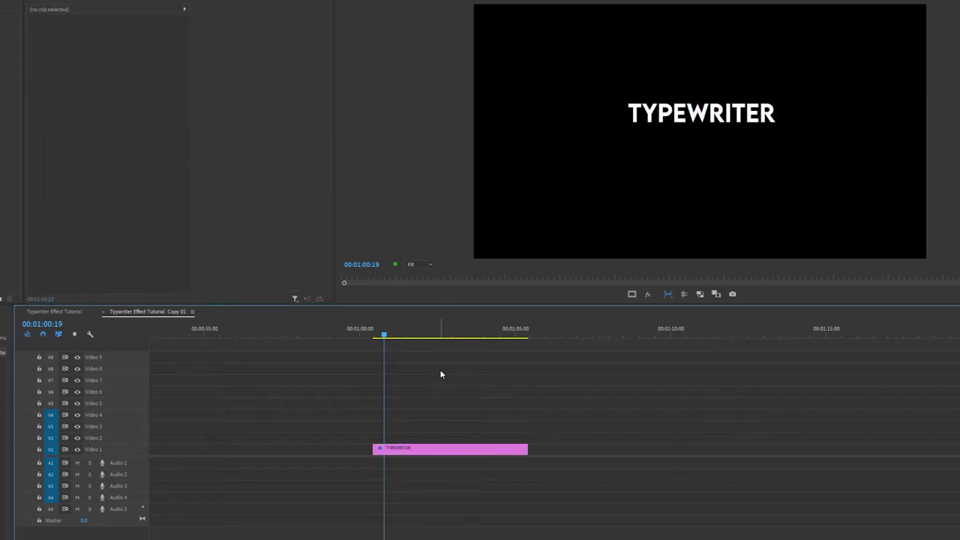
Shrink the title's text box in height and width so it fits closely around the word TYPEWRITER.
click(695, 114)
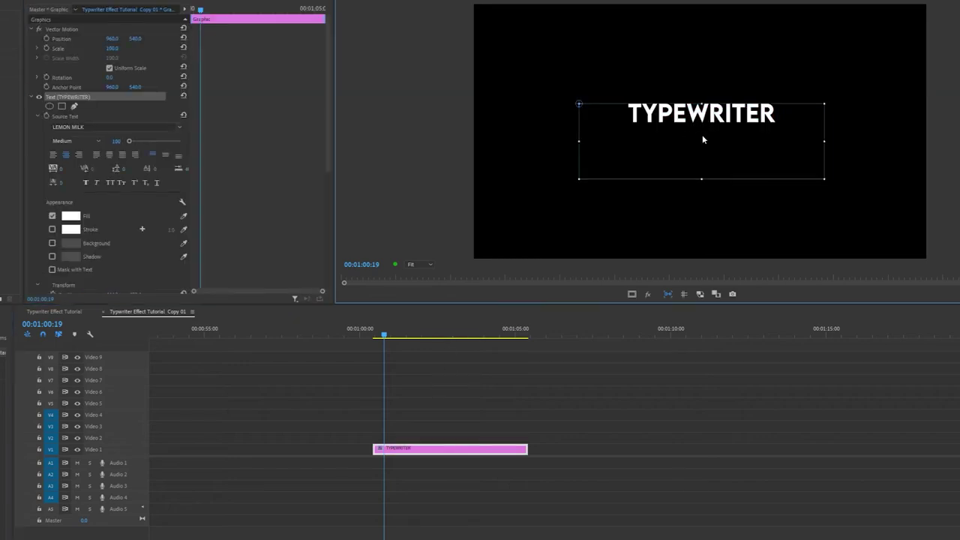
mouse_move(708, 113)
mouse_down()
mouse_move(686, 115)
mouse_move(706, 112)
mouse_up()
drag(701, 178, 702, 128)
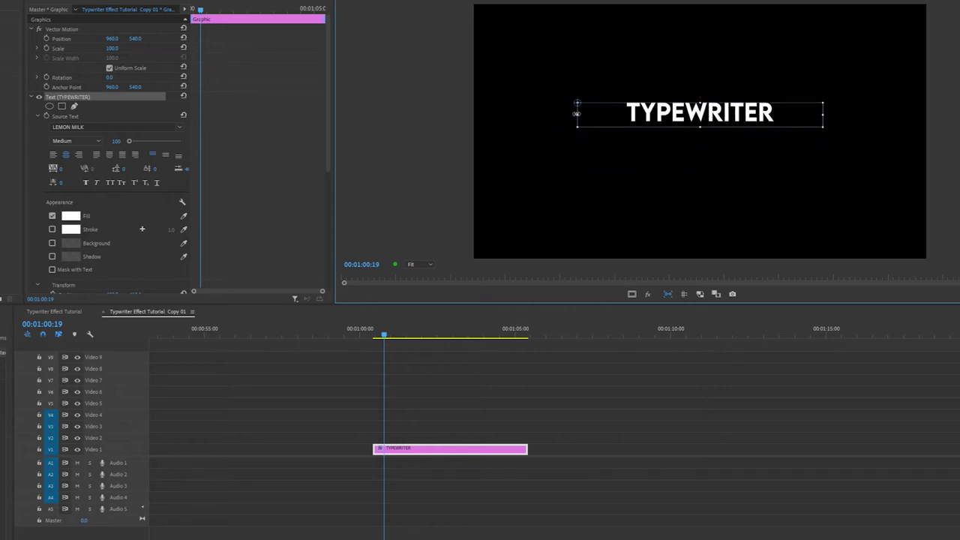
drag(577, 114, 663, 108)
Centre the title in the frame and move its anchor point to the middle of the text.
mouse_move(743, 107)
mouse_down()
mouse_move(709, 110)
mouse_move(702, 142)
mouse_move(709, 135)
mouse_up()
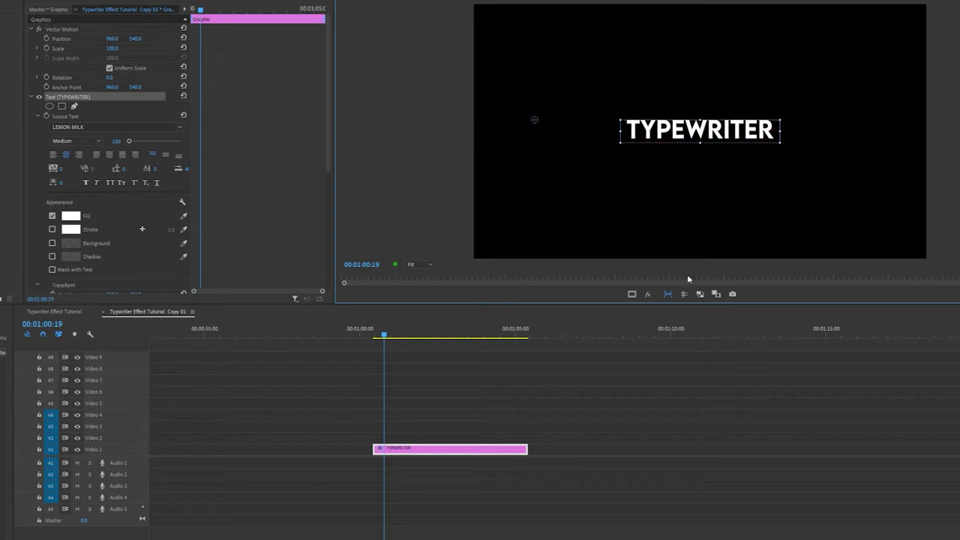
drag(534, 120, 703, 136)
click(450, 401)
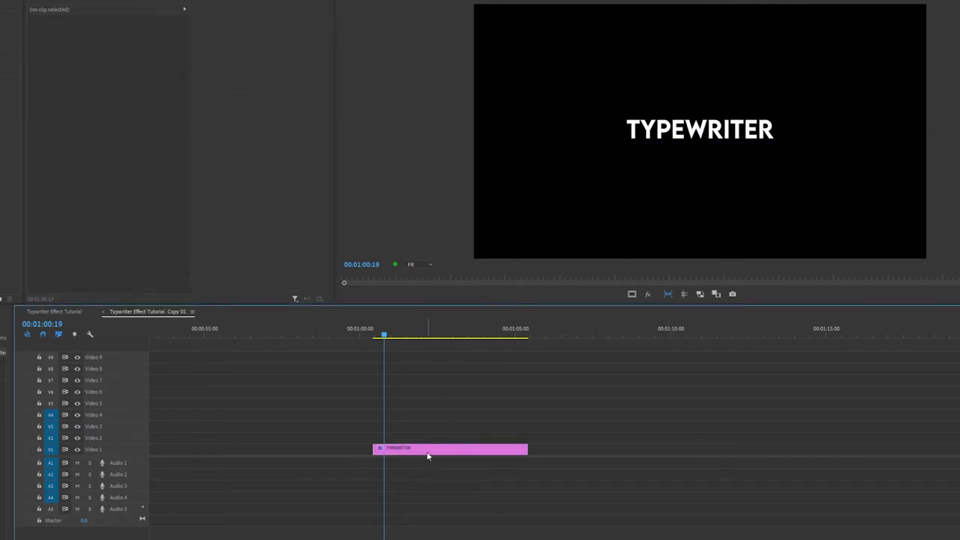
Find the Linear Wipe video effect and apply it to the TYPEWRITER clip, with the playhead at the clip's start.
click(426, 449)
click(440, 373)
click(440, 448)
key(Up)
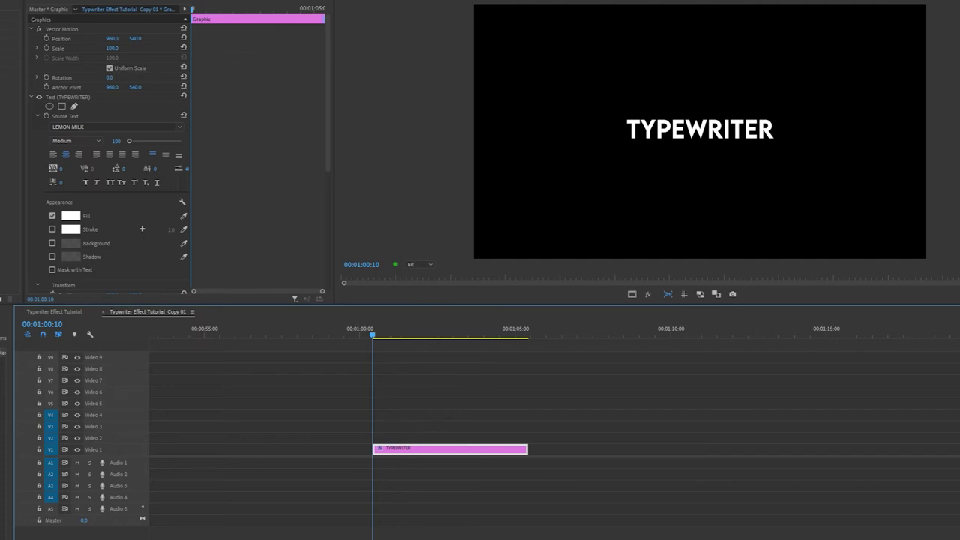
text(LIN)
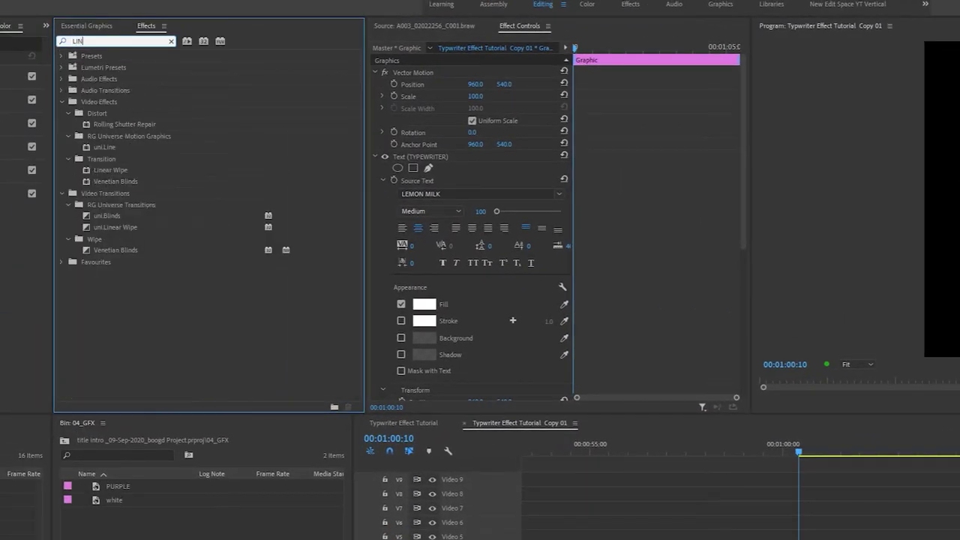
text(EAR)
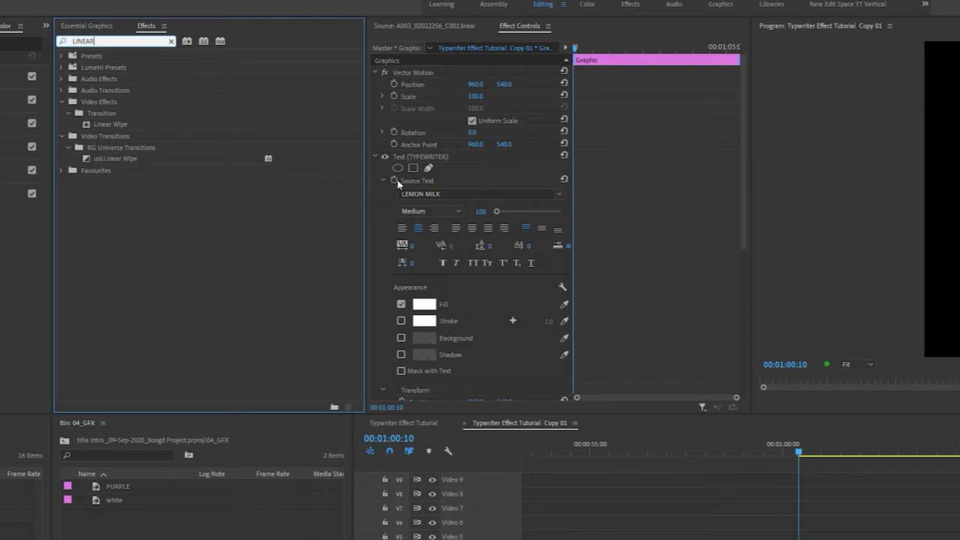
drag(110, 124, 441, 148)
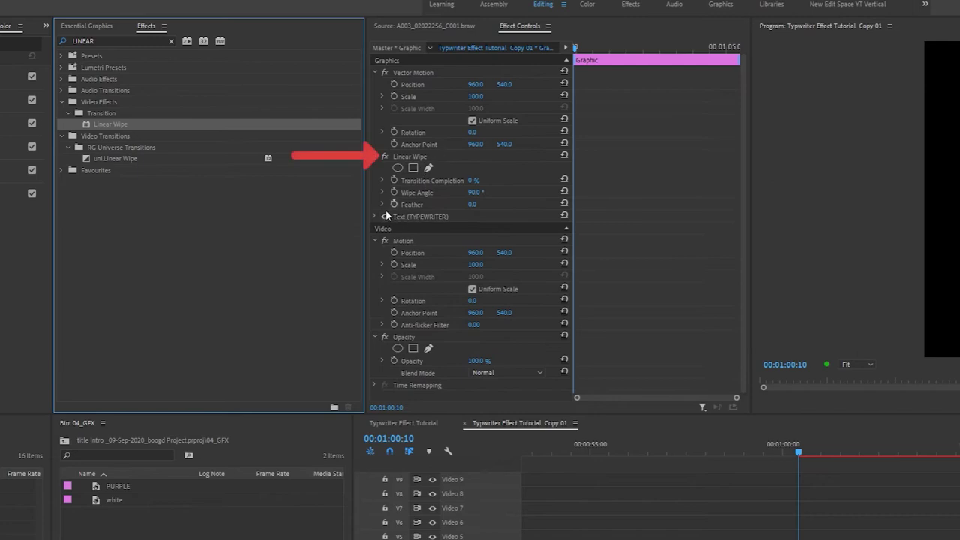
Set the Linear Wipe's wipe angle to 270°.
click(382, 180)
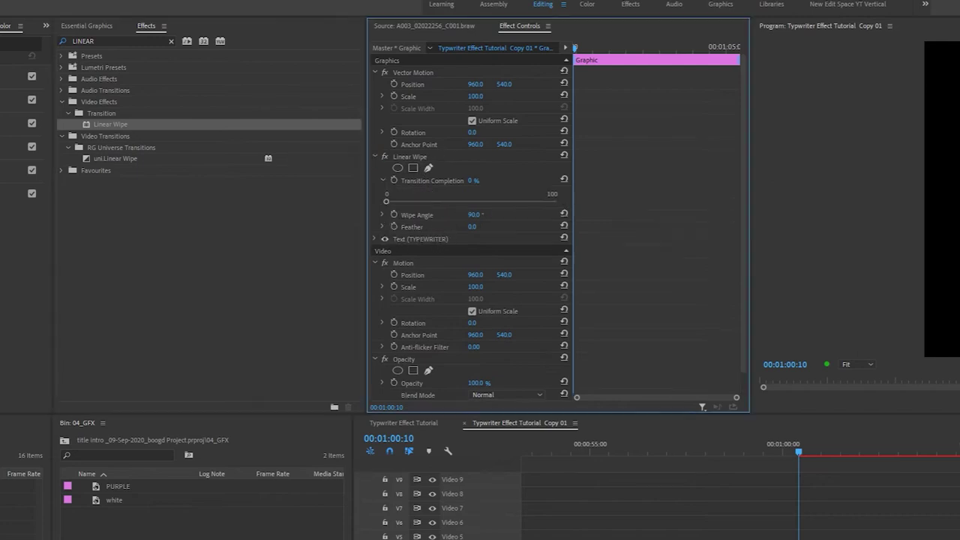
click(475, 214)
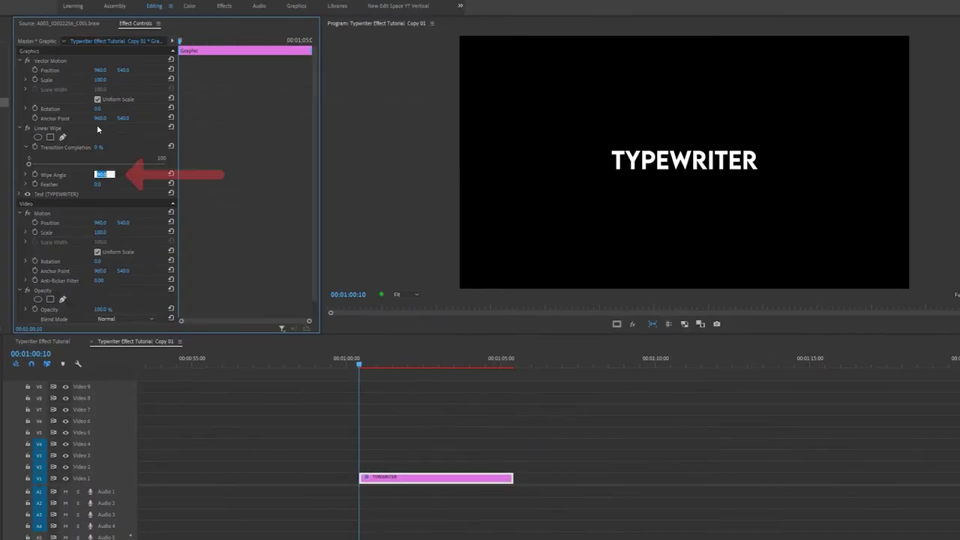
text(270)
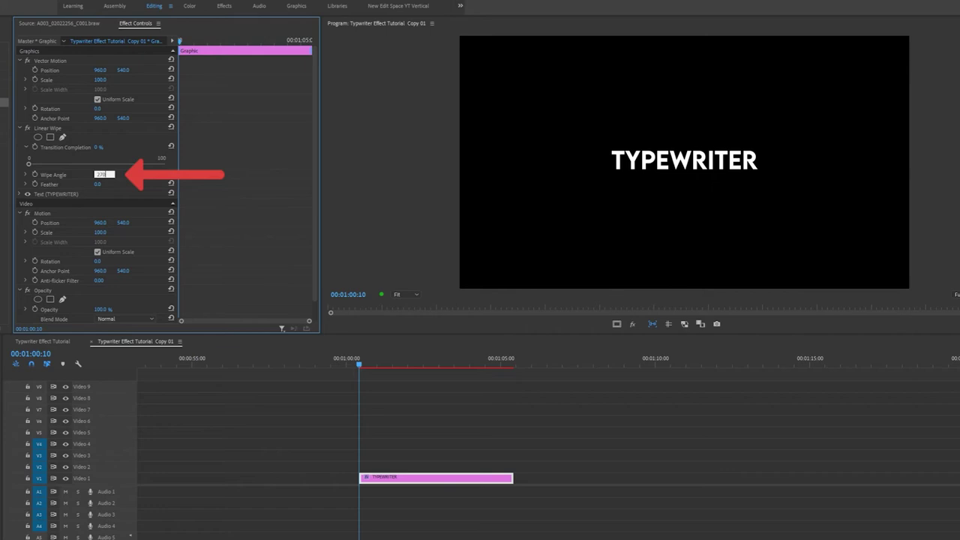
key(Return)
Keyframe the wipe's Transition Completion at 71% on the clip's first frame and 17% at 00:01:01:20.
drag(32, 165, 126, 165)
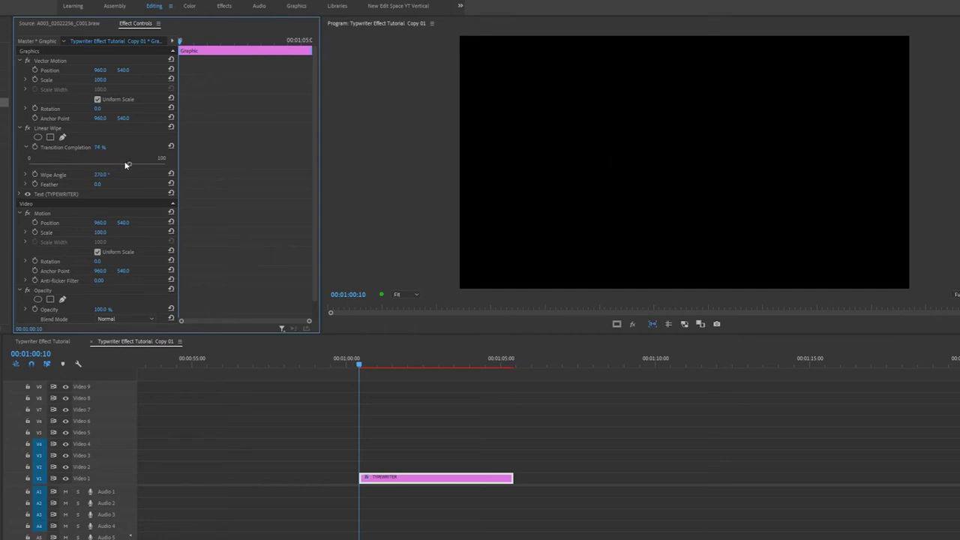
click(34, 147)
drag(361, 366, 406, 367)
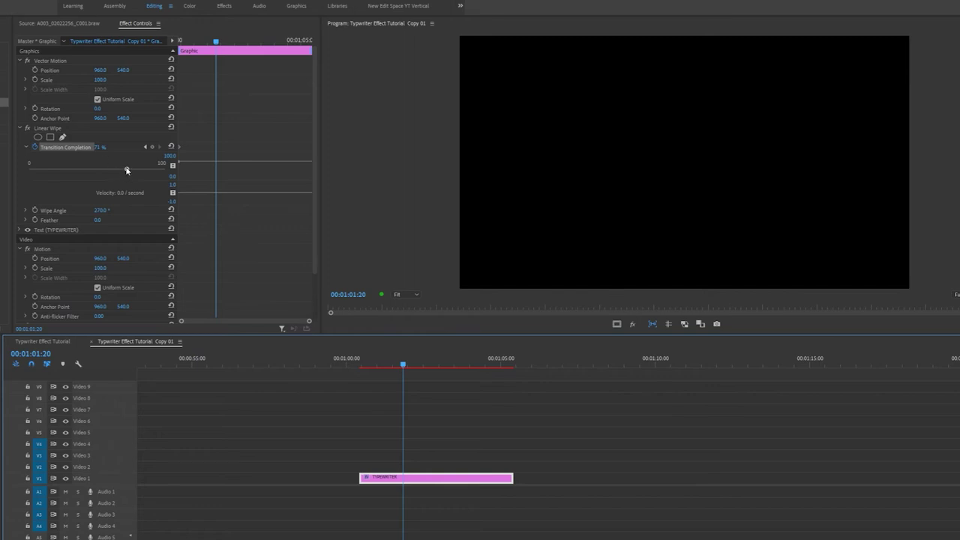
drag(127, 171, 51, 171)
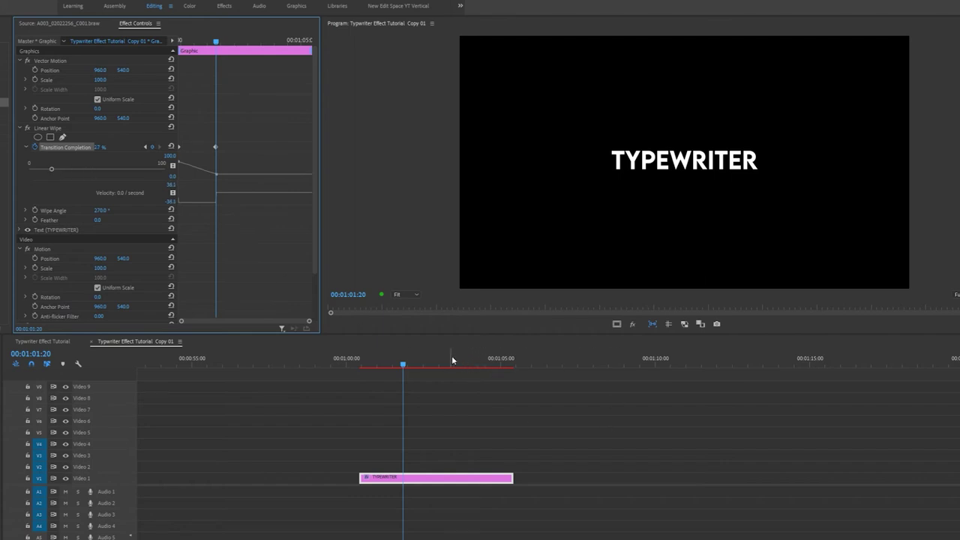
Play back the title's wipe reveal from the start of the clip.
click(416, 420)
key(Up)
key(space)
key(space)
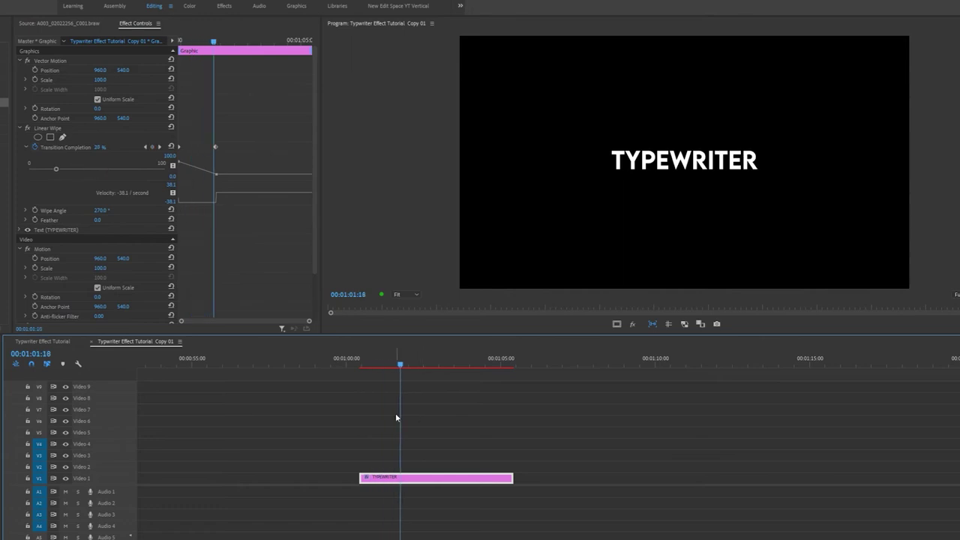
Create a white 1920 × 1080 color matte named WHITE Color 01 and place it on Video 2 directly above the TYPEWRITER clip.
click(361, 361)
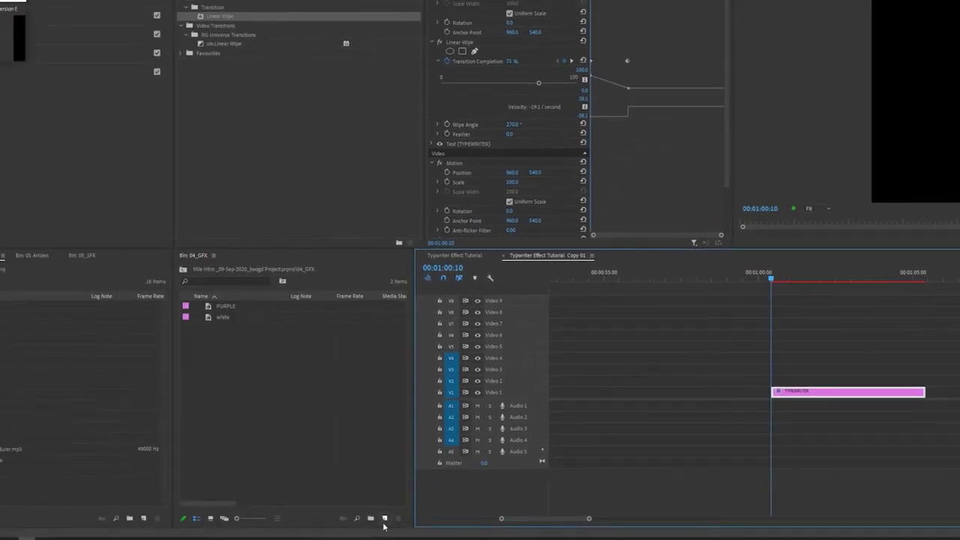
click(385, 518)
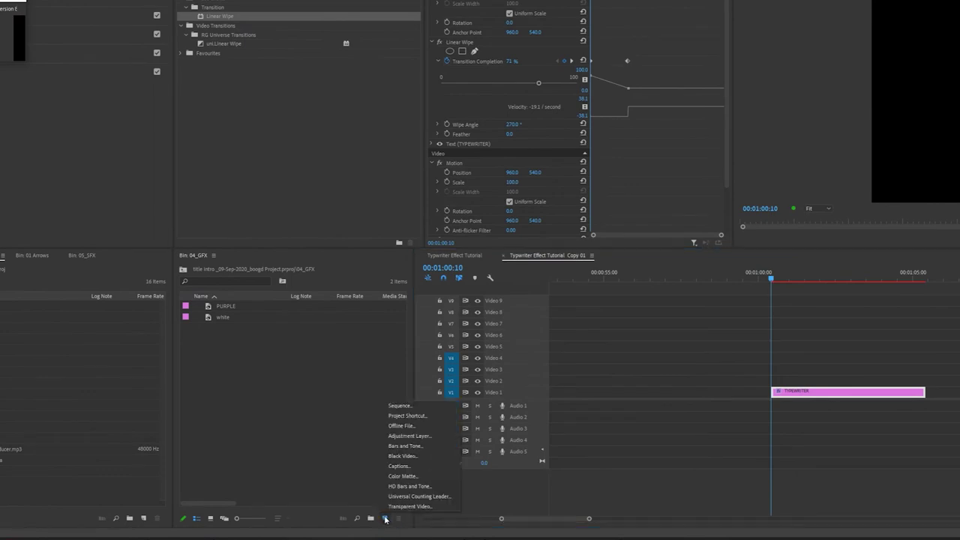
click(413, 478)
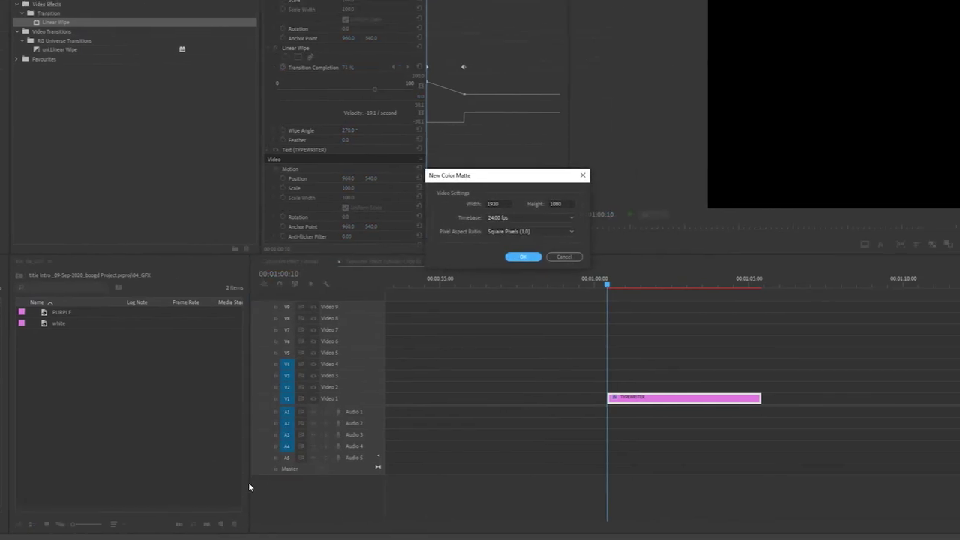
click(523, 256)
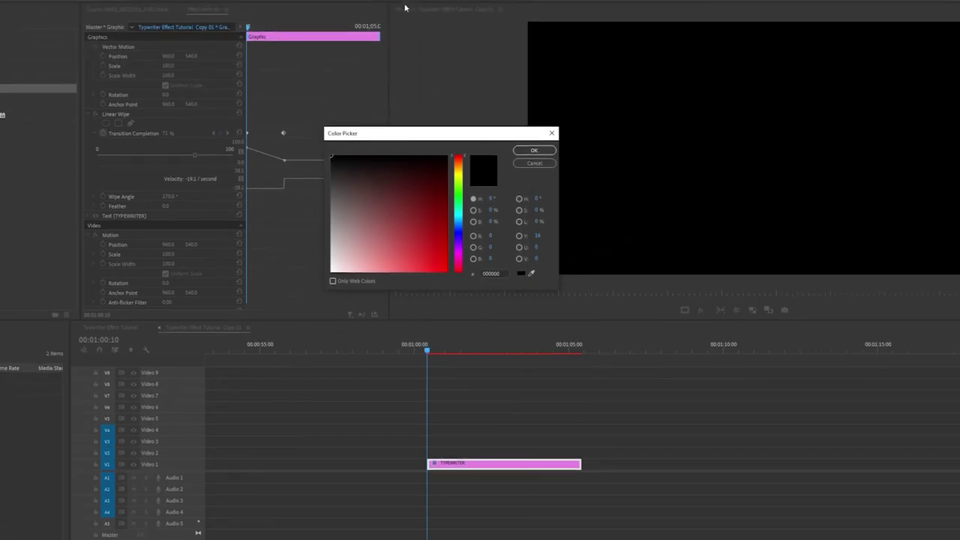
drag(339, 262, 328, 272)
click(536, 151)
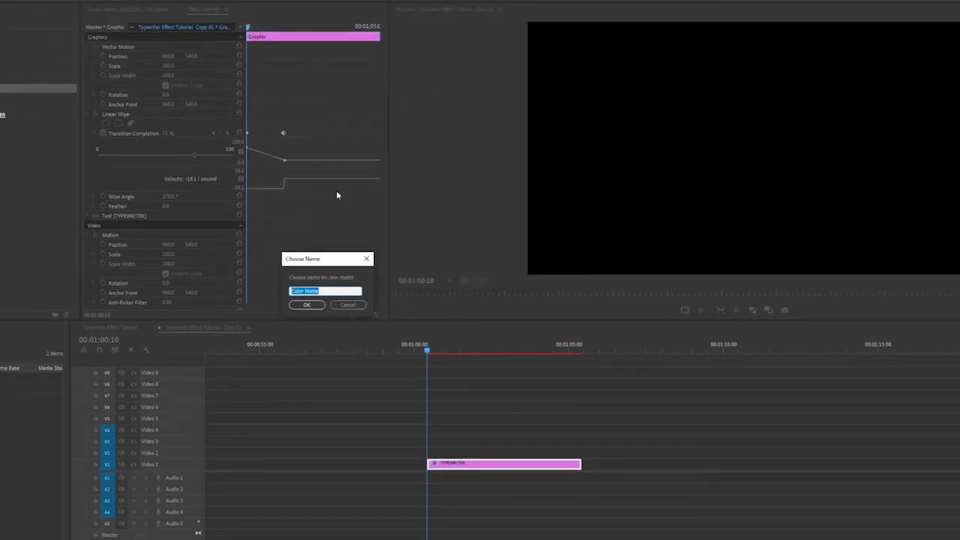
text(WHITE Color 01)
key(Return)
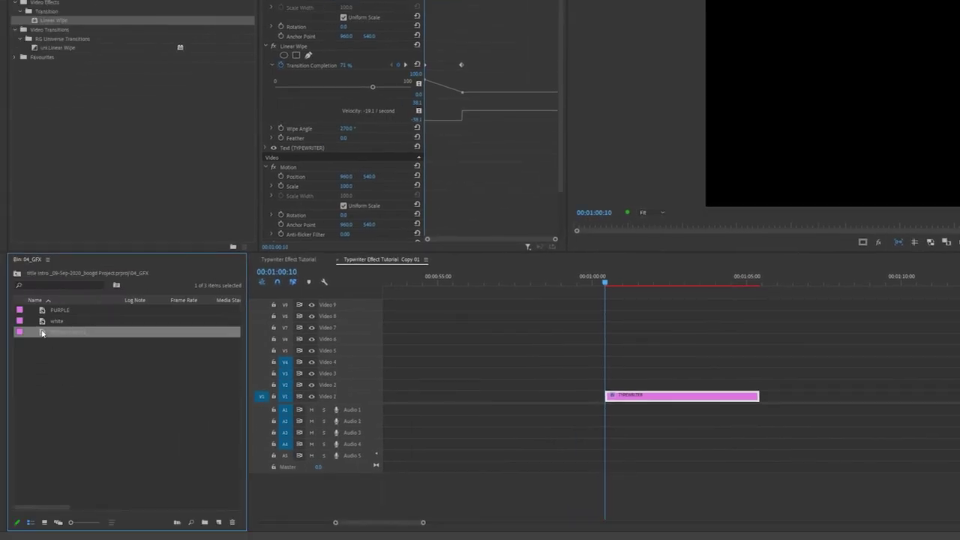
drag(42, 333, 610, 385)
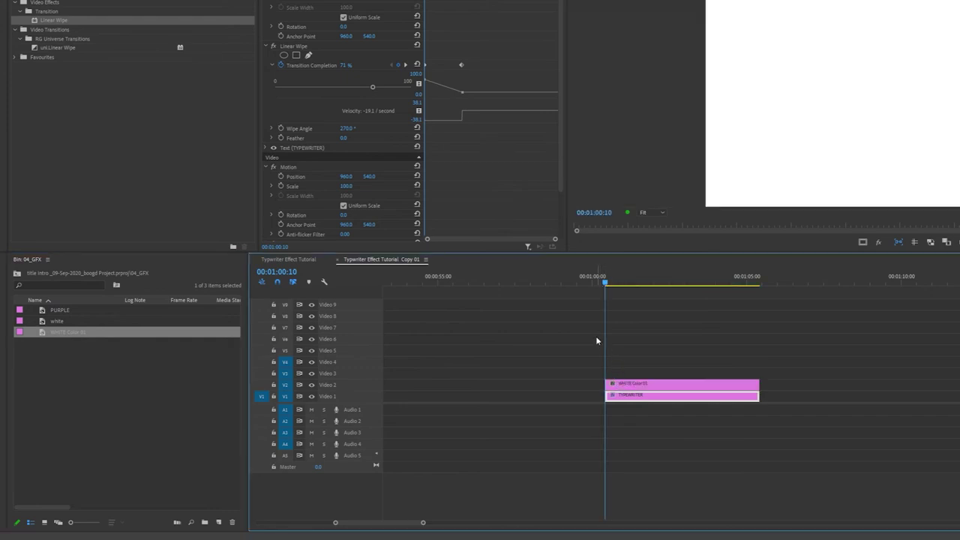
Turn off uniform scaling for the white matte and set its scale width to 0.5 and scale height to 8.
click(650, 385)
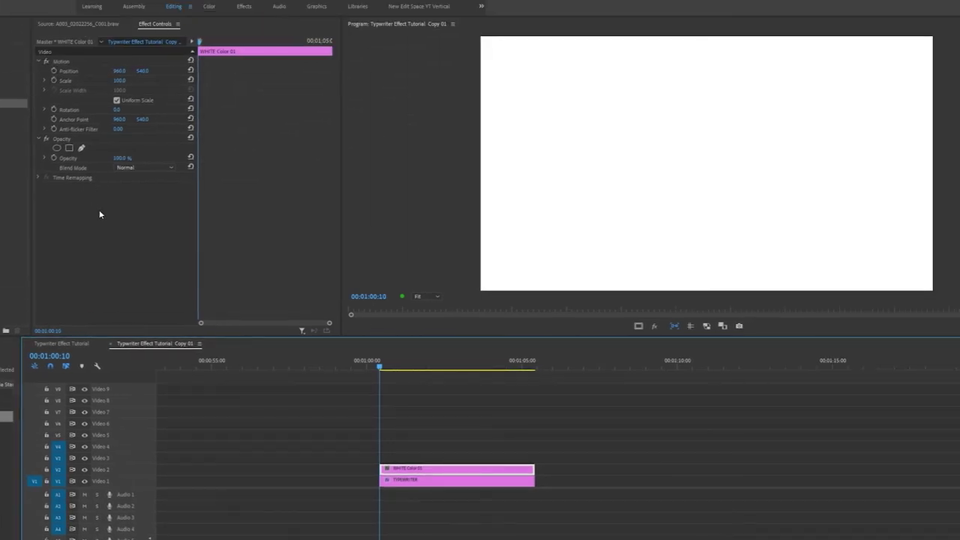
click(117, 100)
click(120, 90)
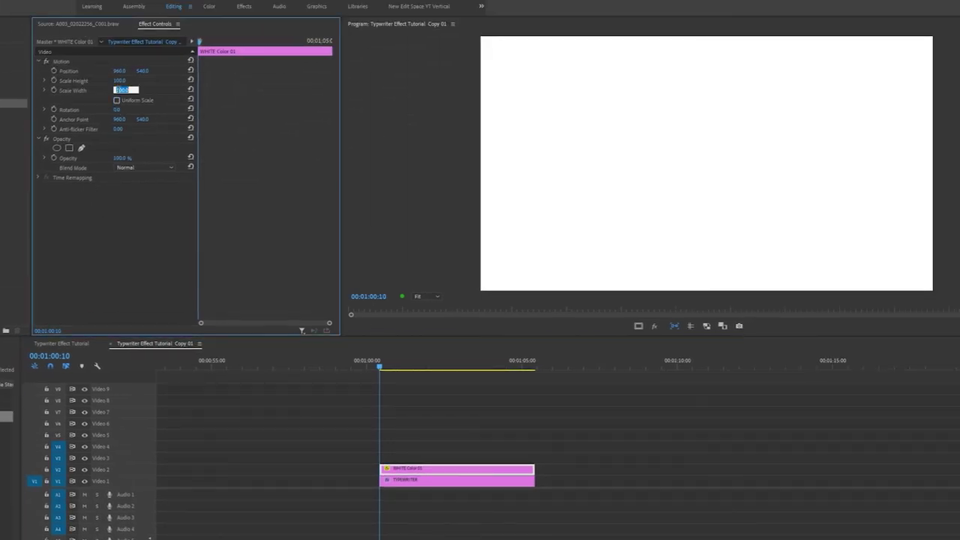
text(0.5)
key(Return)
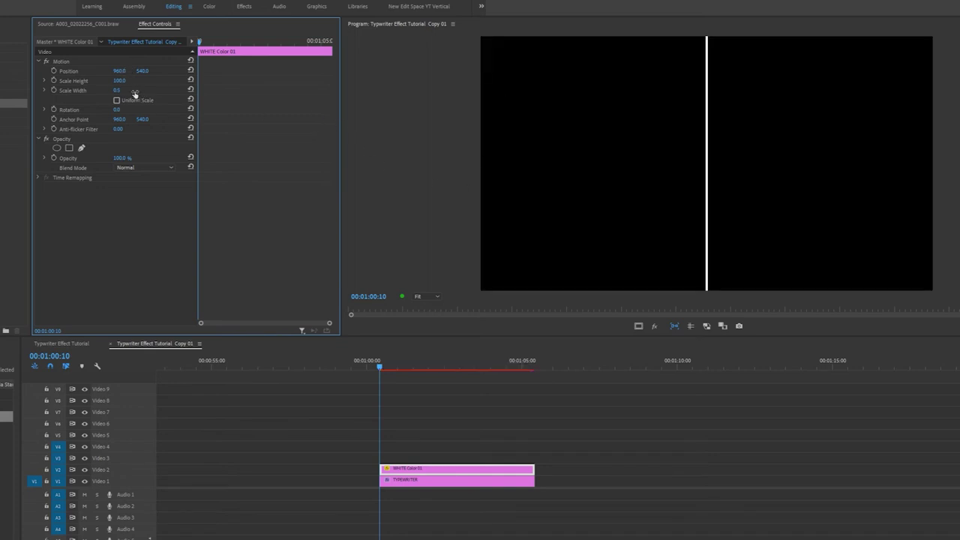
click(120, 80)
text(0)
key(Return)
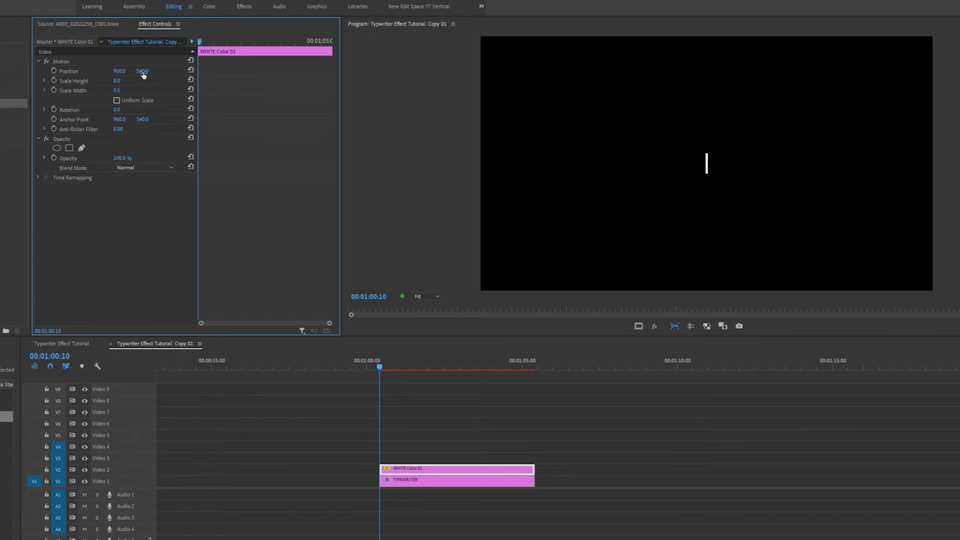
Position the white bar just before the title's first letter at 625, 531 and set its scale height to 9.
drag(119, 71, 98, 92)
click(388, 360)
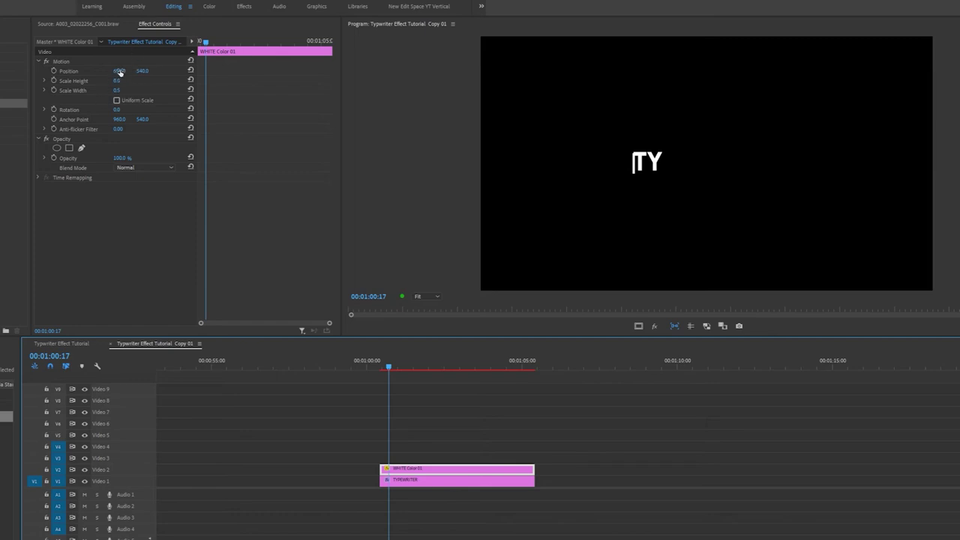
drag(119, 72, 116, 71)
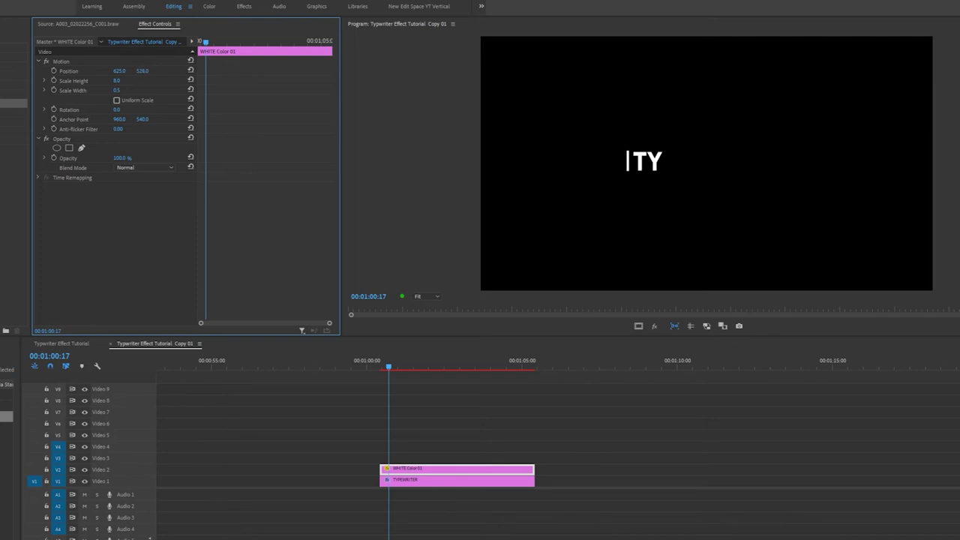
click(116, 80)
Keyframe the bar's position at 625, 531 on the clip's first frame, beside the revealed letters at 00:01:00:17, and at 843, 531 on 00:01:00:19.
key(Up)
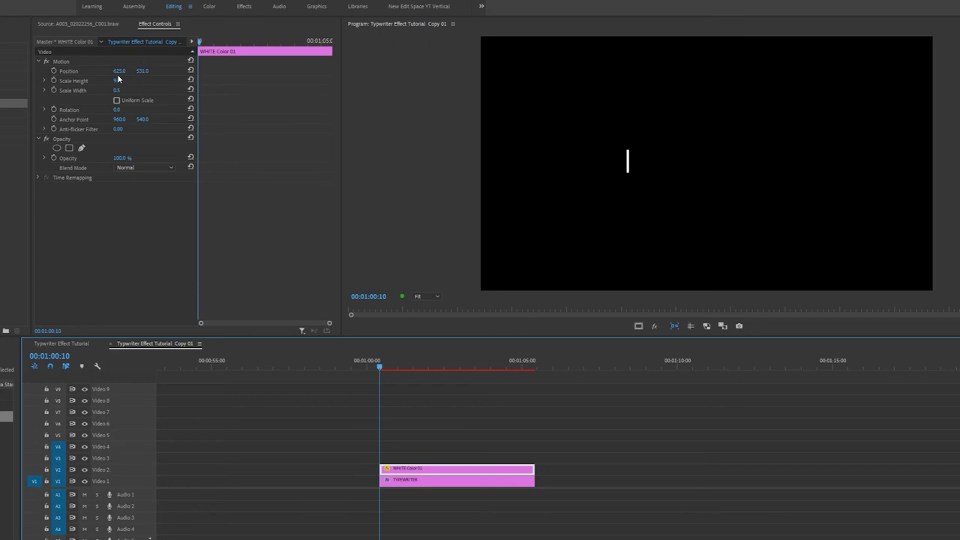
click(54, 70)
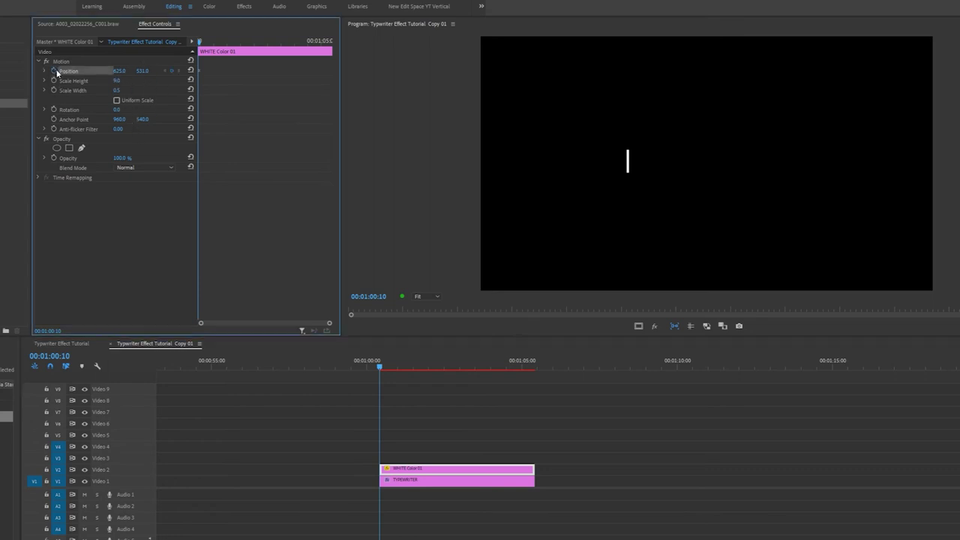
drag(381, 367, 389, 366)
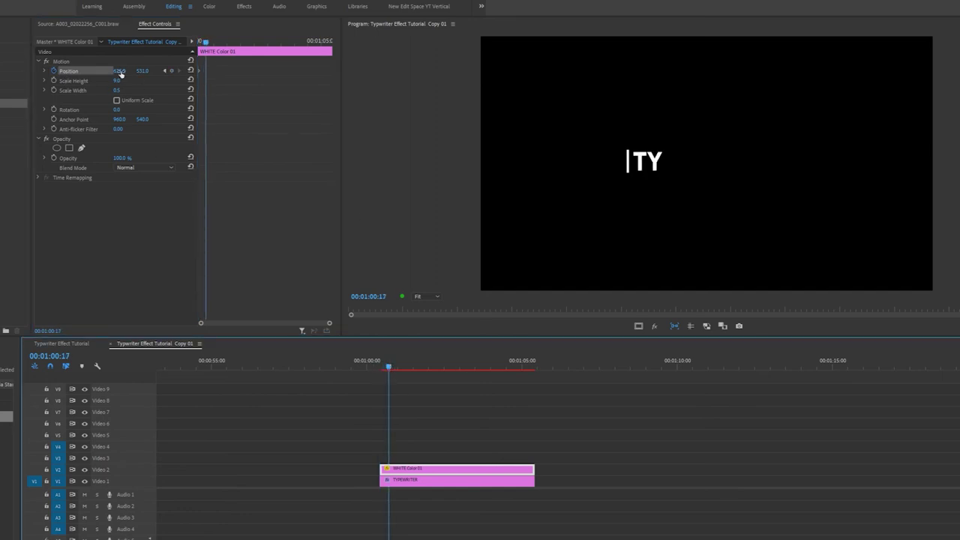
drag(119, 70, 234, 71)
drag(389, 369, 393, 369)
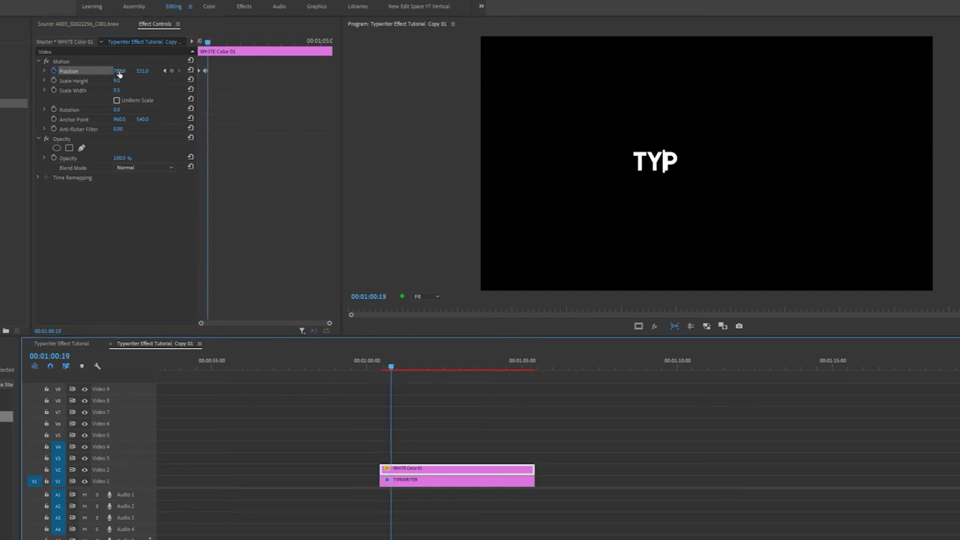
drag(119, 70, 168, 70)
Add three more position keyframes that keep the bar at the edge of the revealed letters, ending at 1152, 531 on 00:01:01:05.
drag(393, 366, 399, 367)
drag(120, 71, 211, 70)
drag(397, 367, 401, 367)
drag(120, 70, 194, 70)
drag(400, 367, 405, 369)
drag(120, 71, 193, 71)
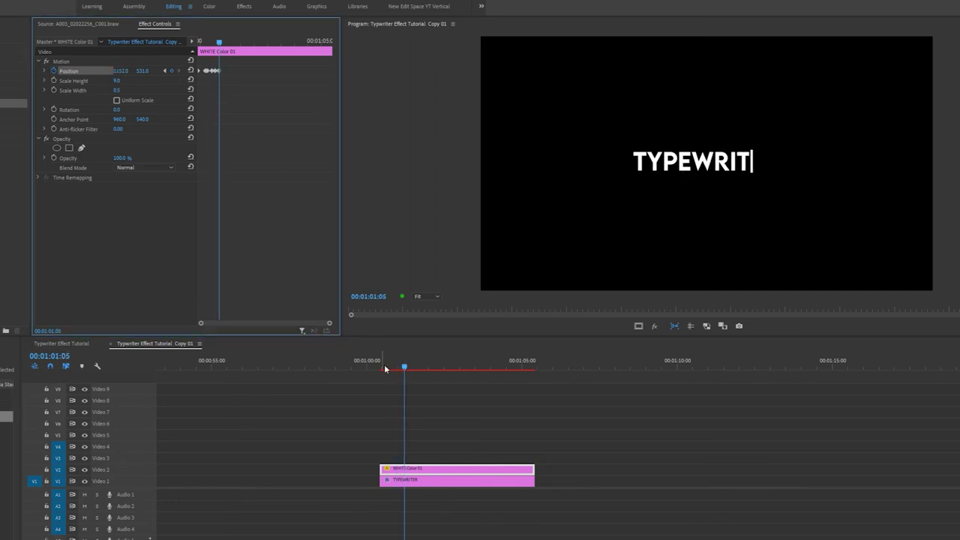
Keyframe the bar beside the final R at 00:01:01:09 and at 1284, 531 on 00:01:01:11, and play the motion from the clip's start.
drag(404, 368, 410, 368)
drag(120, 70, 211, 71)
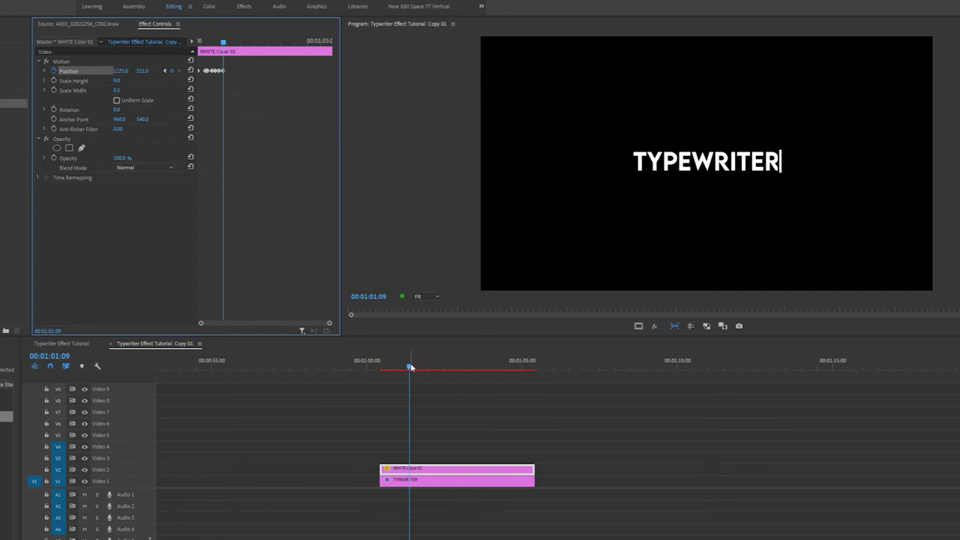
drag(410, 367, 412, 367)
drag(119, 71, 135, 73)
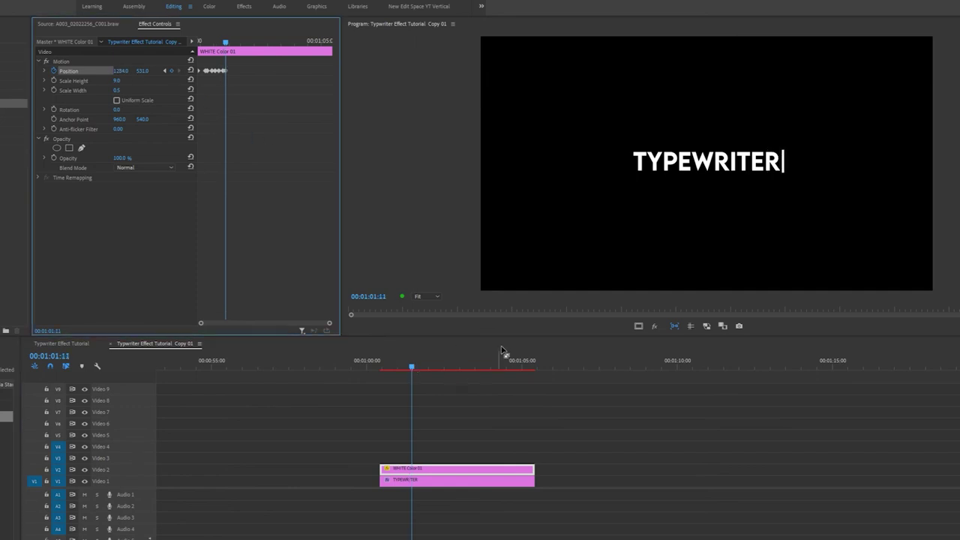
key(Up)
key(space)
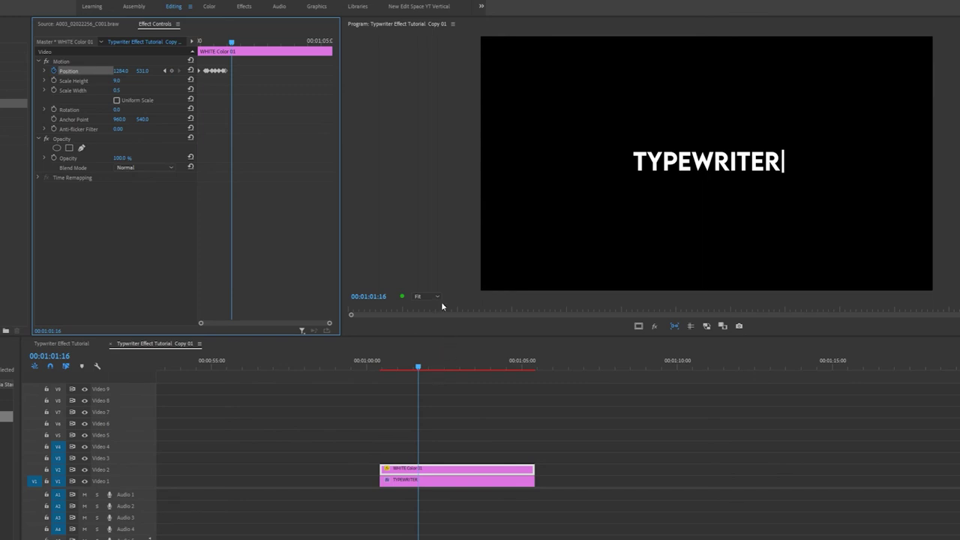
Keyframe the bar's opacity at 100% on the clip's first frame and 0% at 00:01:00:13.
key(Up)
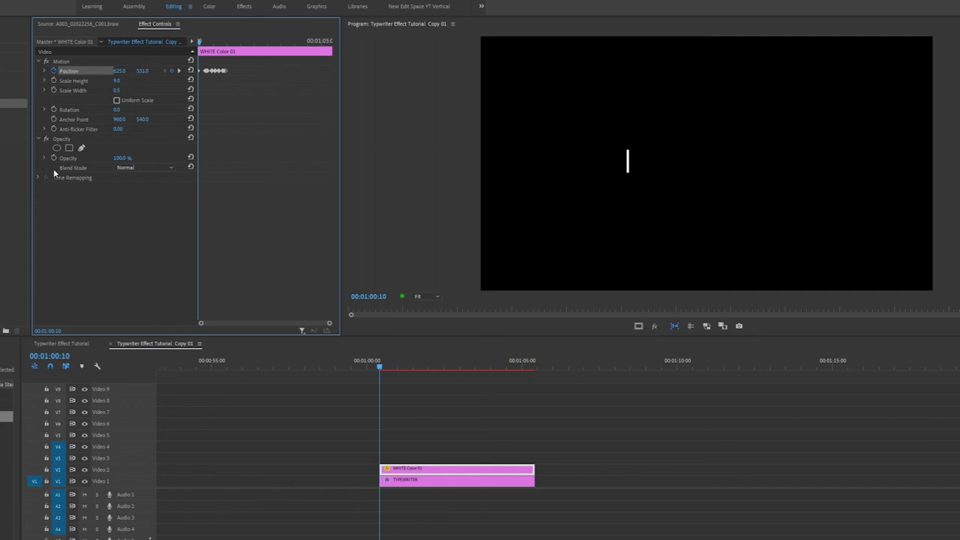
click(53, 159)
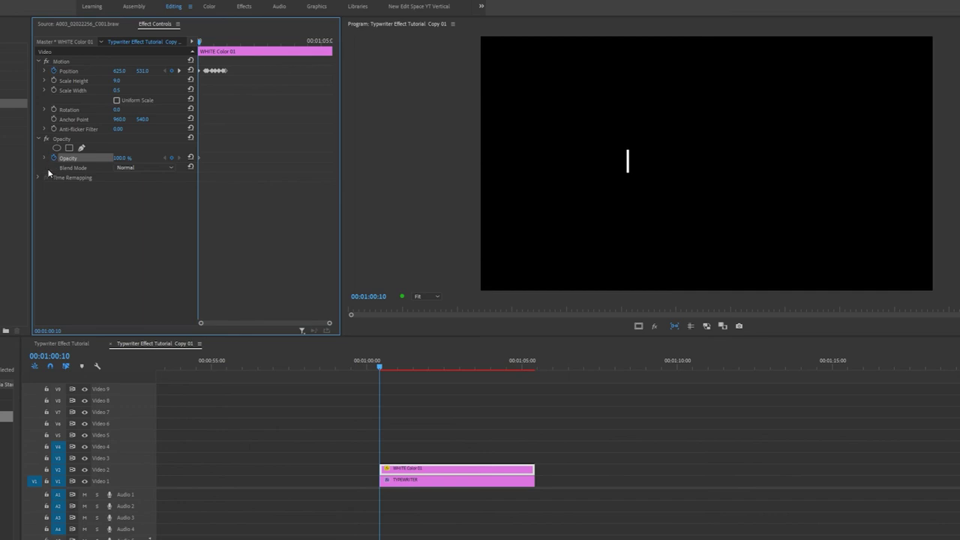
key(=)
key(=)
key(=)
key(Right)
key(Right)
key(Right)
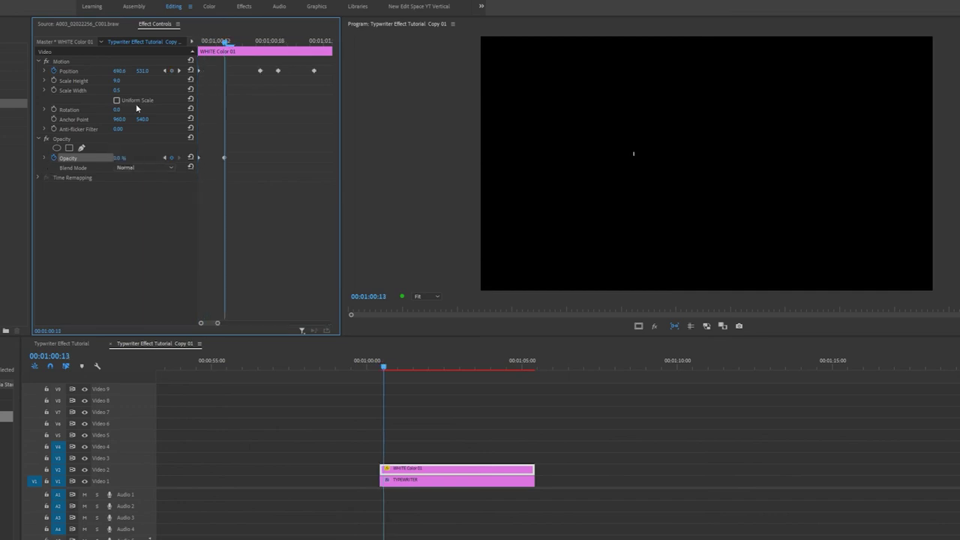
Extend the bar's blink with opacity keyframes of 100% at 00:01:00:16 and 0% at 00:01:00:19.
key(Right)
key(Right)
key(Right)
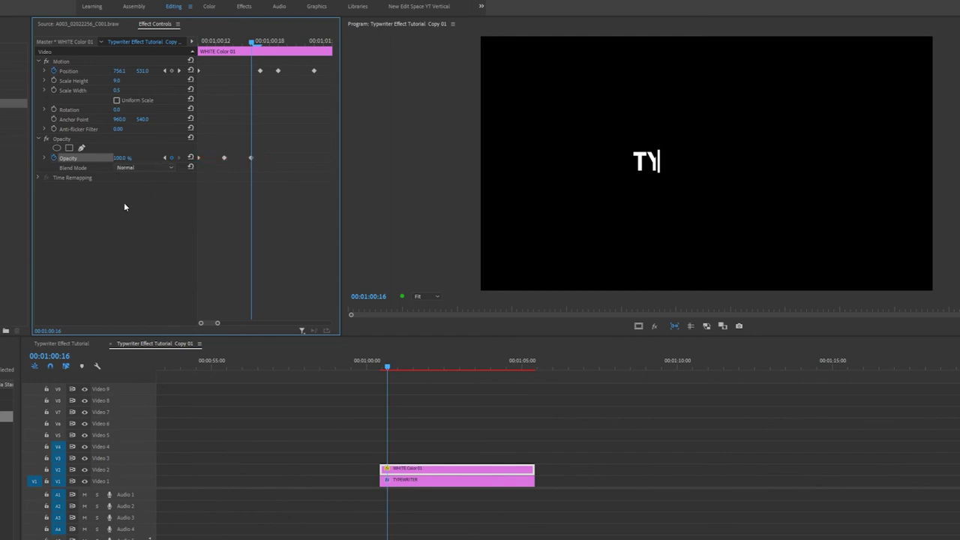
key(Right)
key(Right)
key(Right)
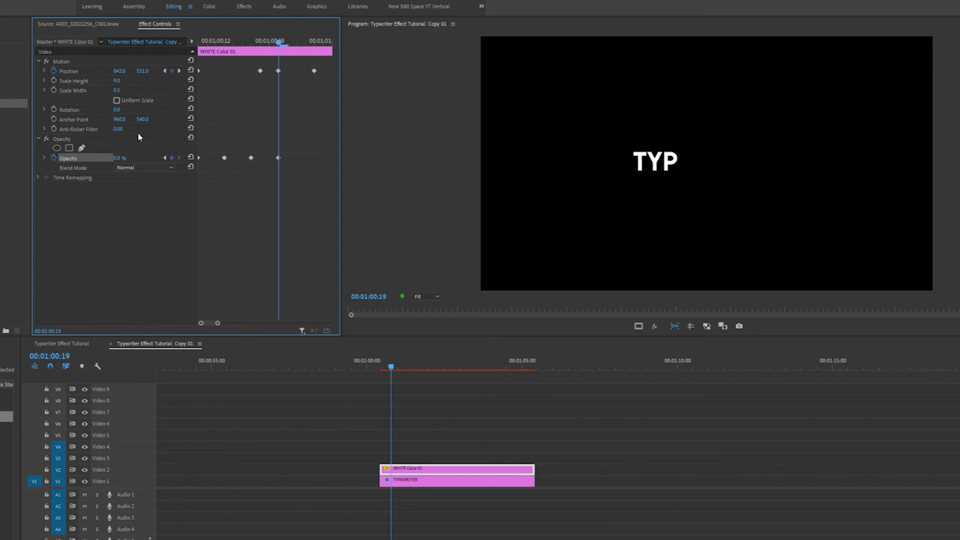
Copy the bar's existing opacity keyframes and paste them at 00:01:00:22.
key(minus)
key(minus)
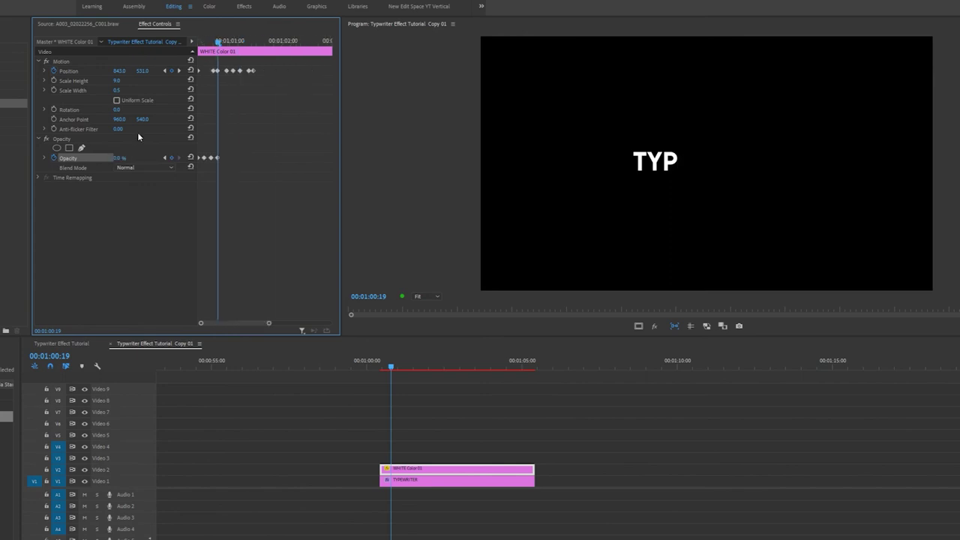
right_click(213, 158)
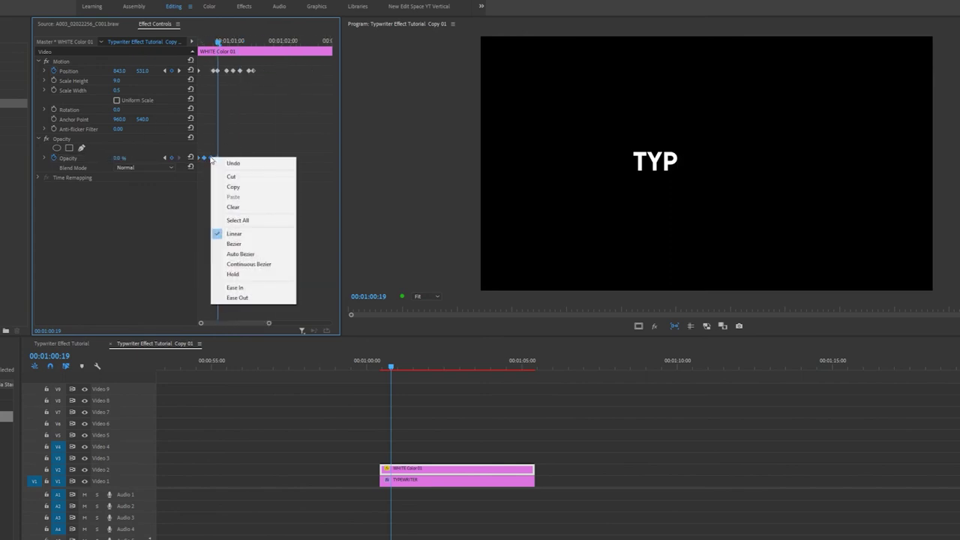
click(232, 187)
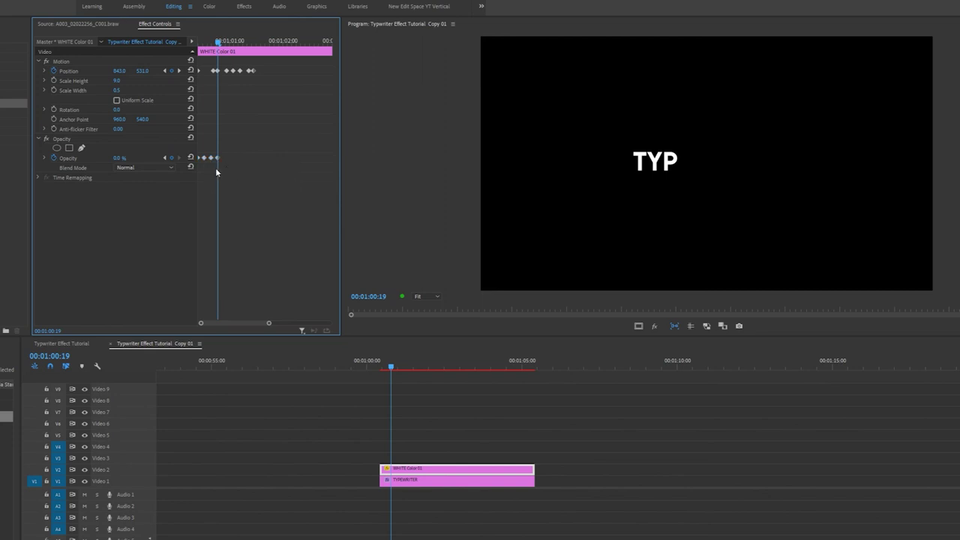
key(Right)
key(Right)
key(Right)
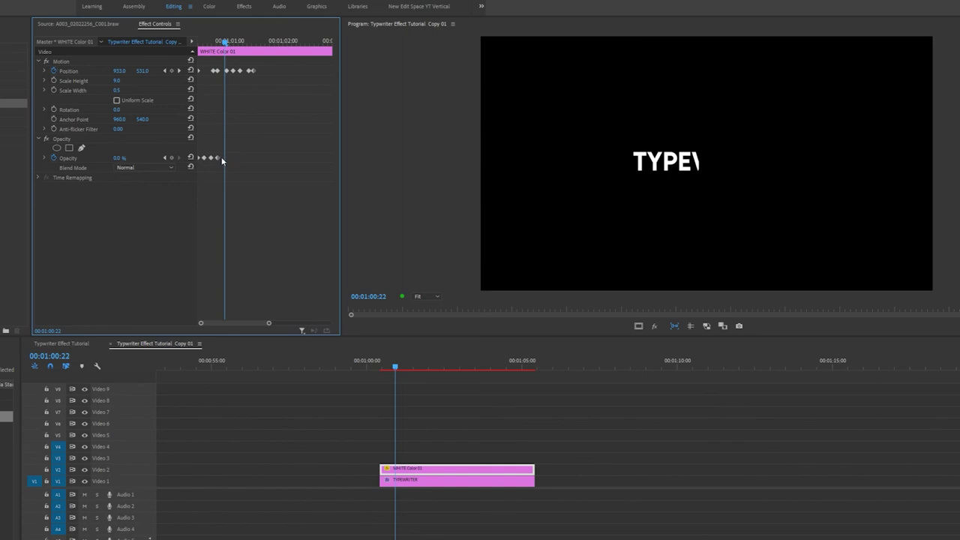
right_click(222, 159)
click(250, 197)
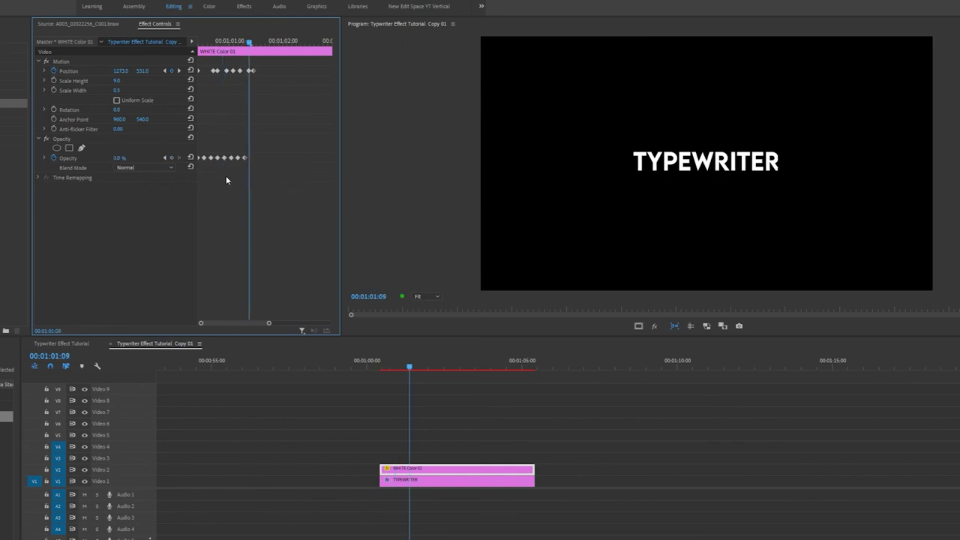
Paste the copied opacity keyframes repeatedly at three-frame spacing after the last one, including at 00:01:01:22, until the blinking runs past 00:01:02:19.
right_click(252, 158)
click(274, 196)
key(Right)
key(Right)
key(Right)
key(Right)
key(Right)
key(Right)
key(Right)
key(Right)
key(Right)
key(Right)
key(Right)
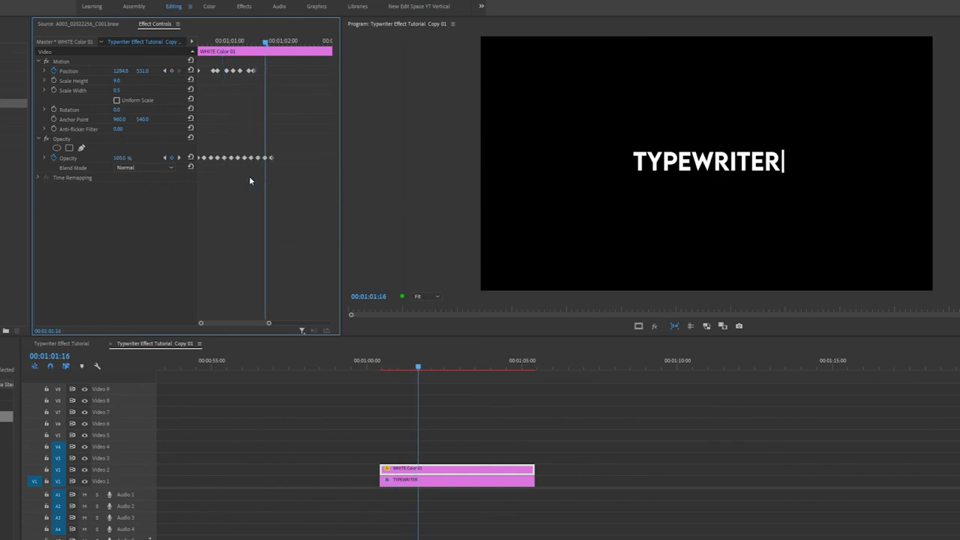
key(Right)
right_click(277, 159)
click(299, 197)
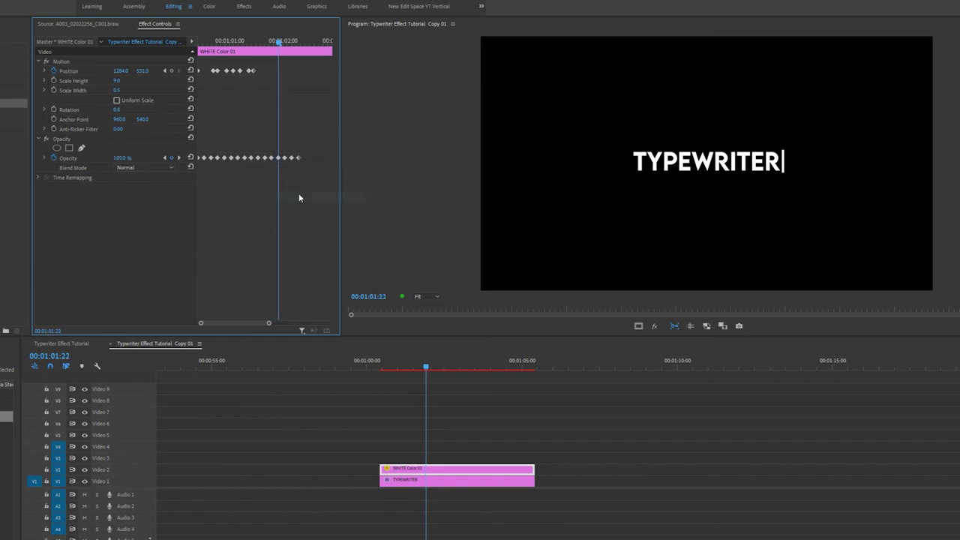
key(ctrl+v)
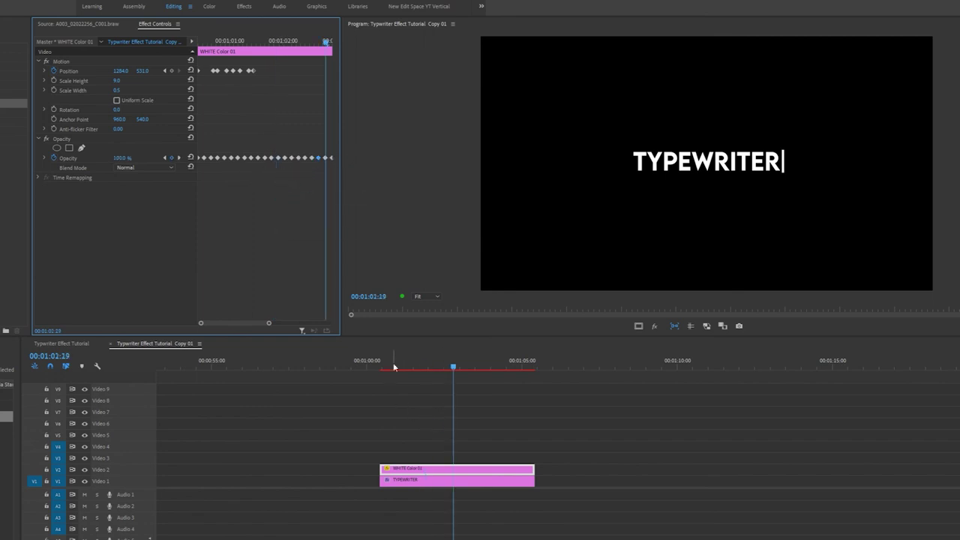
Play back the title reveal with the moving, blinking cursor bar from the start of the clips.
click(380, 366)
key(space)
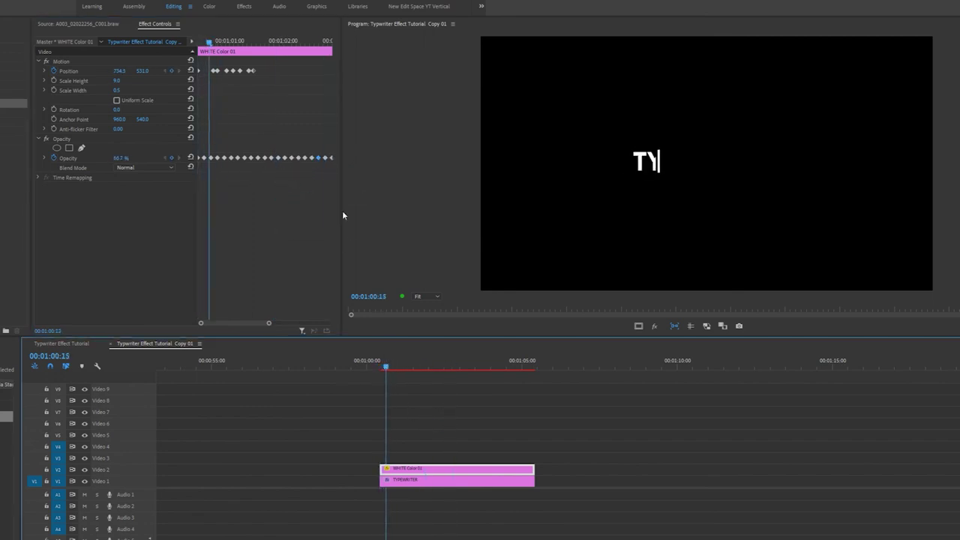
key(space)
key(space)
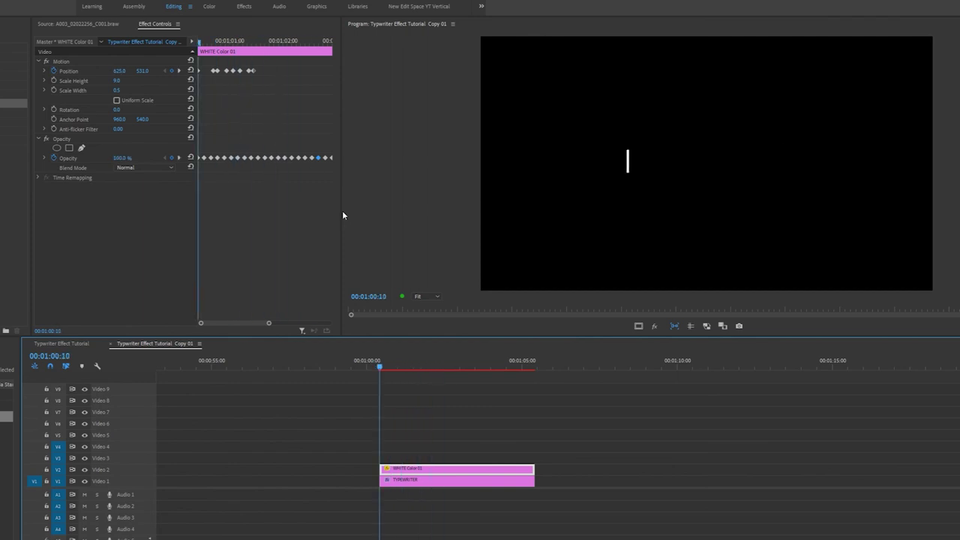